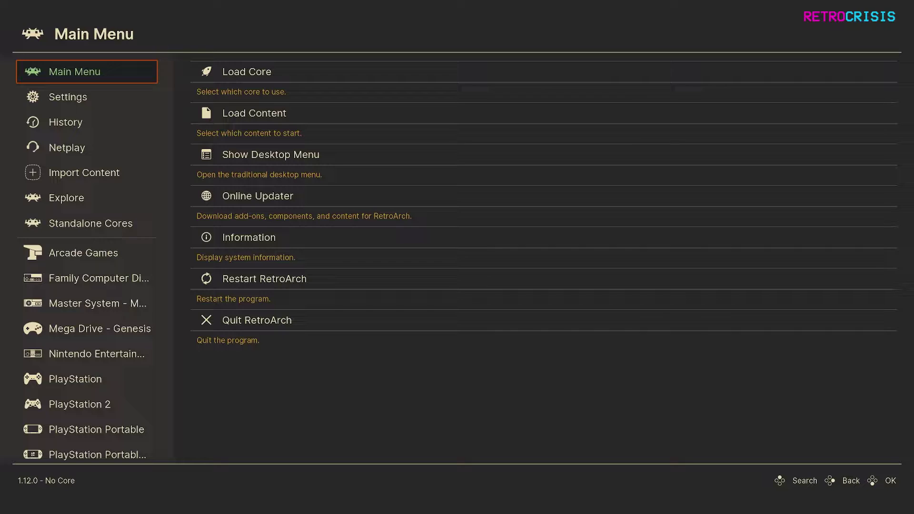
Open the Explore section to browse the game library by category.
key(Down)
key(Down)
key(Down)
key(Down)
key(Down)
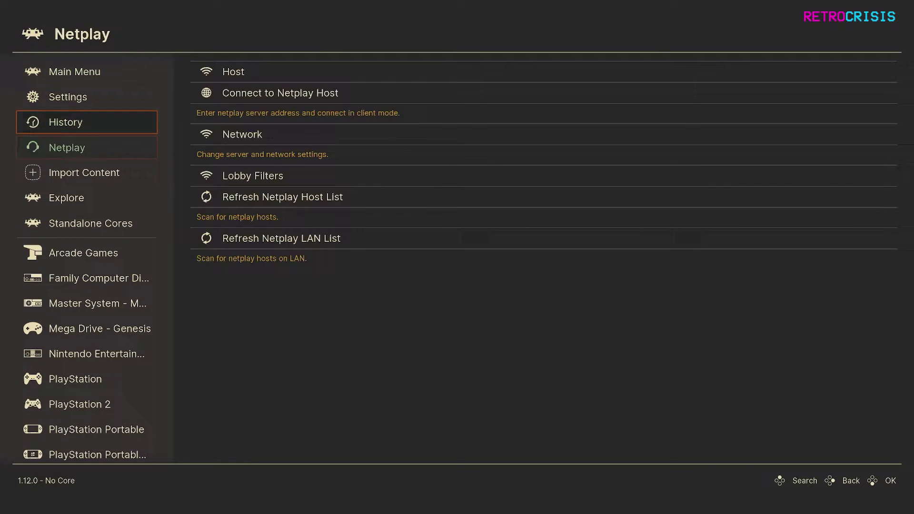
key(Right)
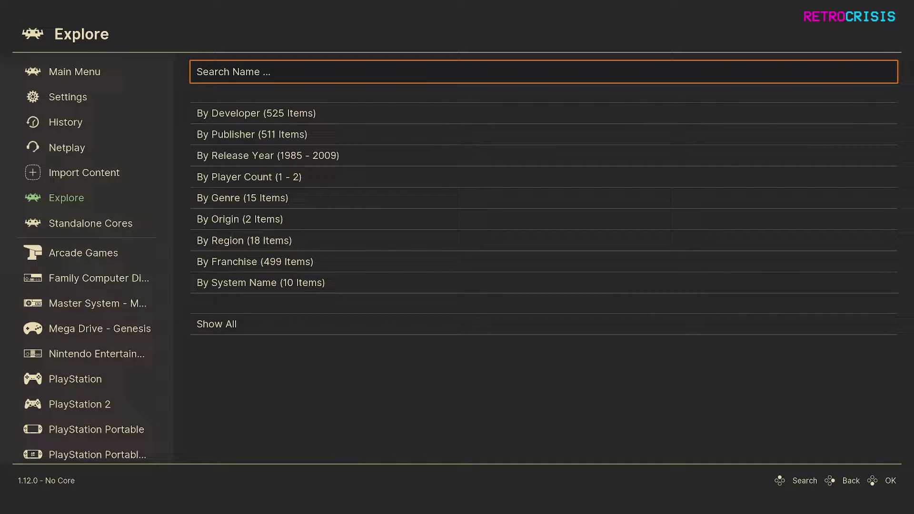
Filter the library by developer, searching for "kon" and choosing Konami.
key(Down)
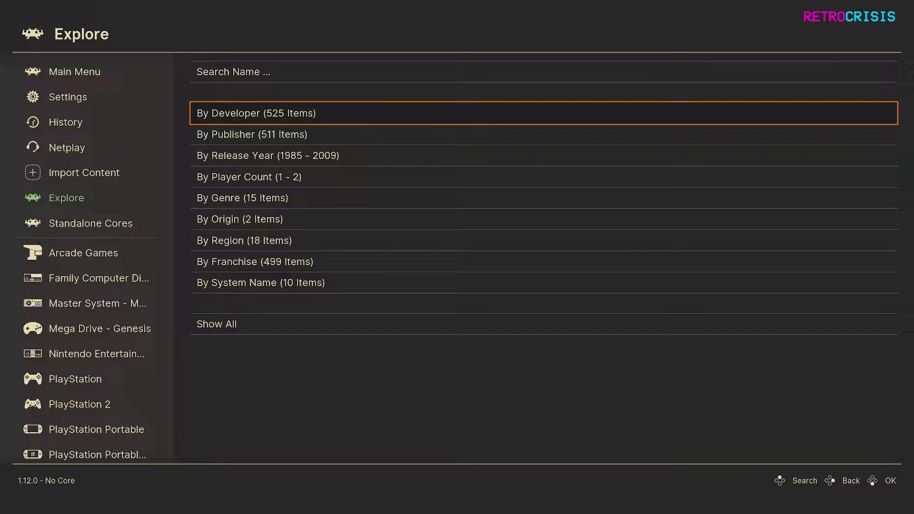
key(Return)
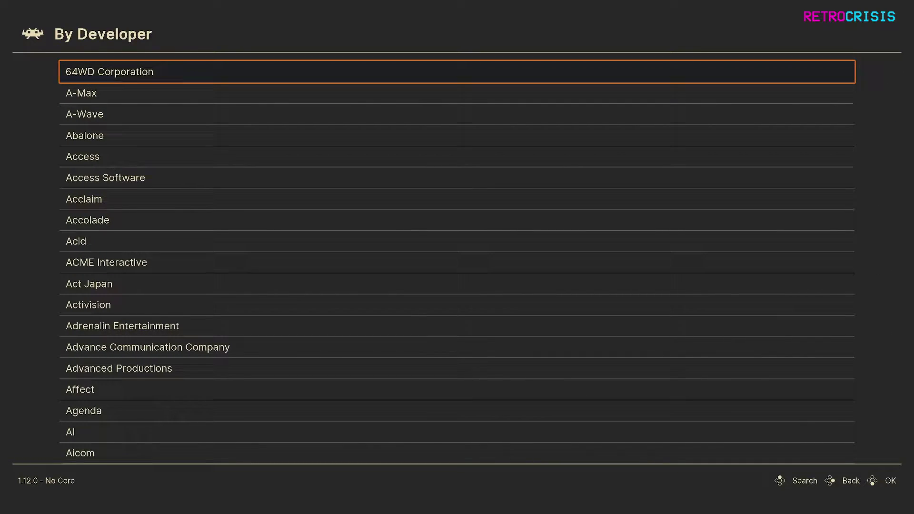
key(slash)
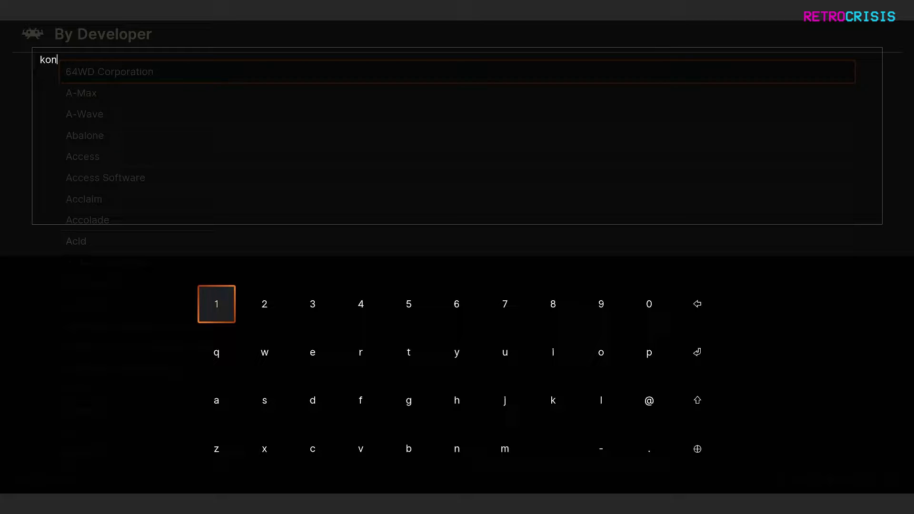
key(Return)
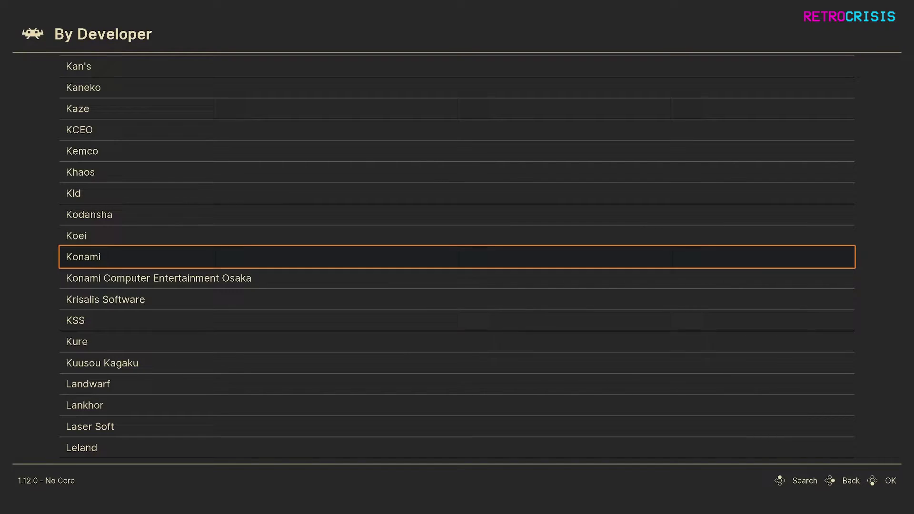
key(Return)
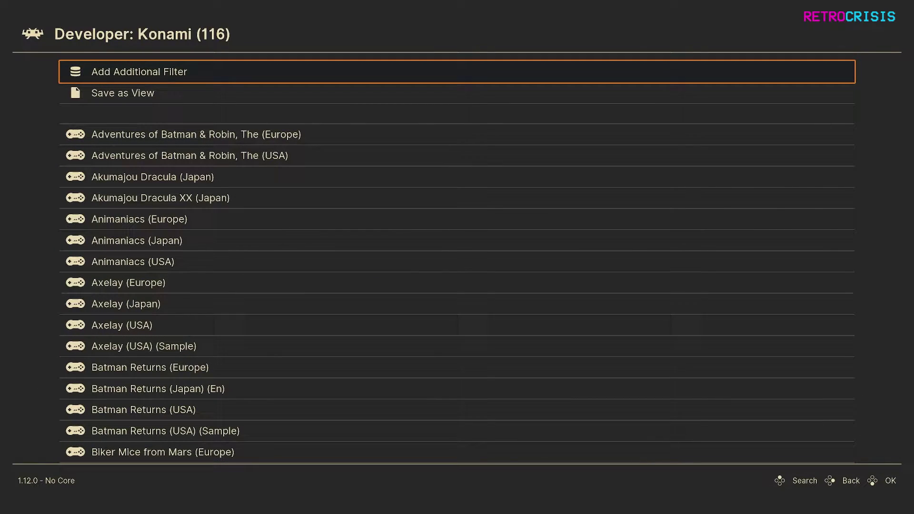
Look through the list of Konami games down to the Tiny Toon Adventures titles and return to its beginning.
key(Down)
key(Down)
key(Down)
key(Down)
key(Down)
key(Down)
key(Down)
key(Down)
key(Down)
key(Down)
key(Down)
key(Down)
key(Down)
key(Down)
key(Down)
key(Down)
key(Down)
key(Down)
key(Down)
key(Down)
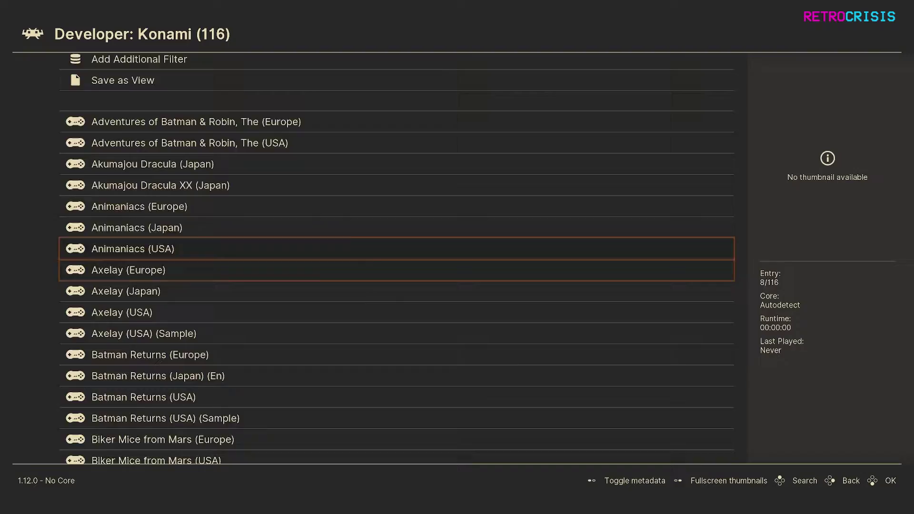
key(Down)
key(Down)
key(Down)
key(Down)
key(Down)
key(Down)
key(Down)
key(Down)
key(Down)
key(Down)
key(Down)
key(Down)
key(Down)
key(Down)
key(Down)
key(Down)
key(Down)
key(Down)
key(Down)
key(Down)
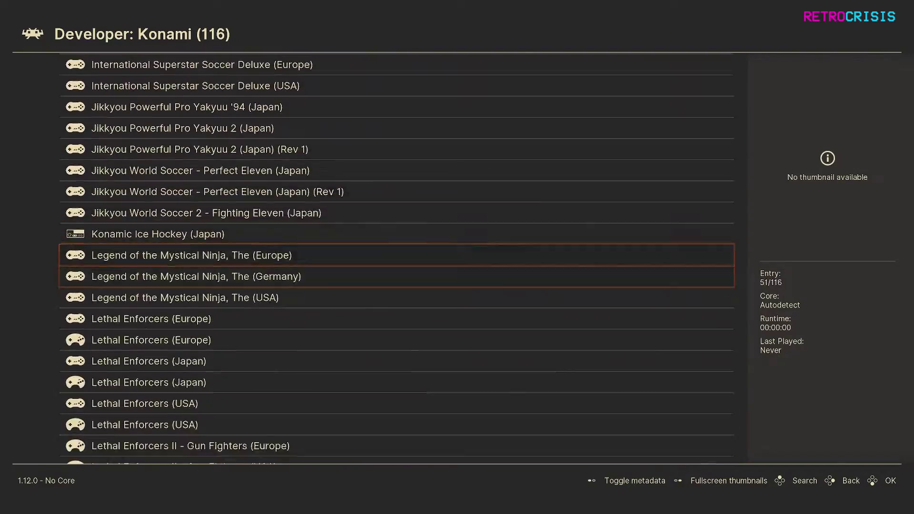
key(Down)
key(Down)
key(Down)
key(Down)
key(Down)
key(Down)
key(Down)
key(Down)
key(Down)
key(Down)
key(Down)
key(Down)
key(Down)
key(Down)
key(Down)
key(Down)
key(Down)
key(Down)
key(Down)
key(Down)
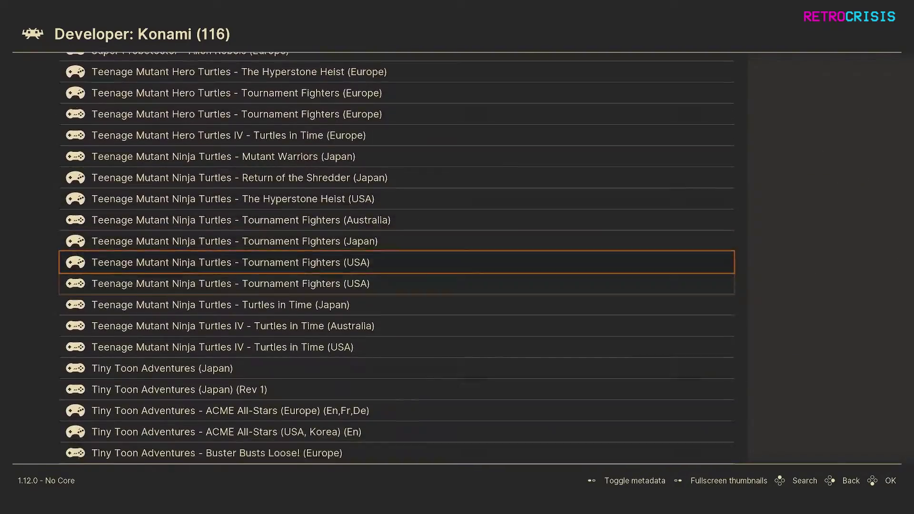
key(Down)
key(Down)
key(Down)
key(Down)
key(Down)
key(Up)
key(Up)
key(Up)
key(Up)
key(Up)
key(Up)
key(Up)
key(Up)
key(Up)
key(Up)
key(Up)
key(Up)
key(Up)
key(Up)
key(Up)
key(Up)
key(Up)
key(Up)
key(Up)
key(Up)
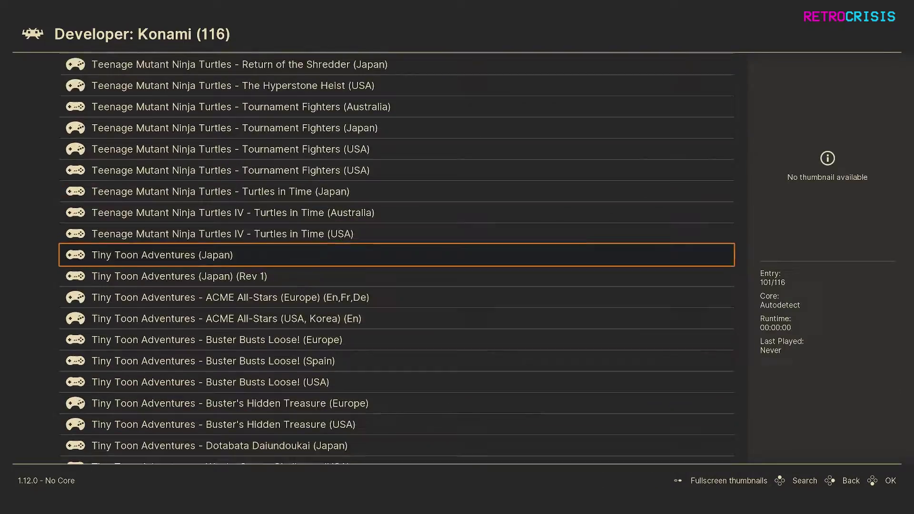
key(Up)
key(Up)
key(Up)
key(Up)
key(Up)
key(Up)
key(Up)
key(Up)
key(Up)
key(Up)
key(Up)
key(Up)
key(Up)
key(Up)
key(Up)
key(Up)
key(Up)
key(Up)
key(Up)
key(Up)
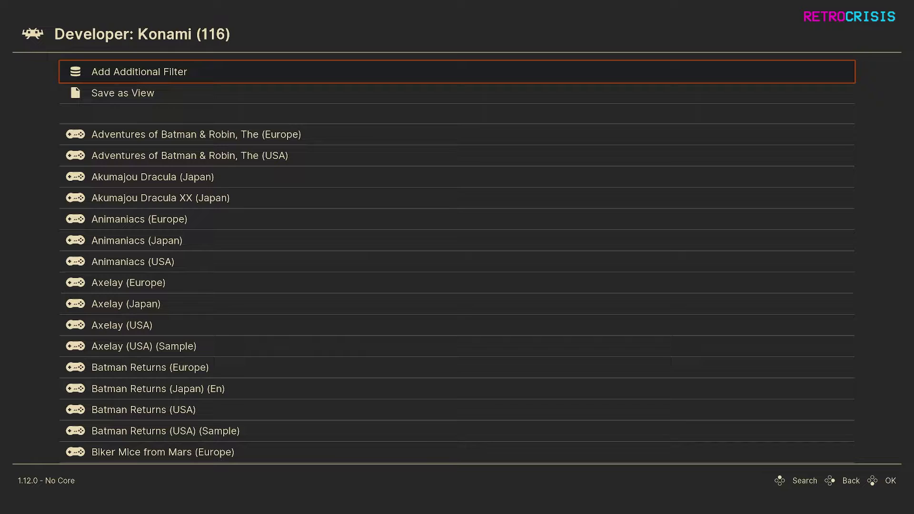
Add an additional filter by region to the Konami games and choose USA.
key(Return)
key(Down)
key(Down)
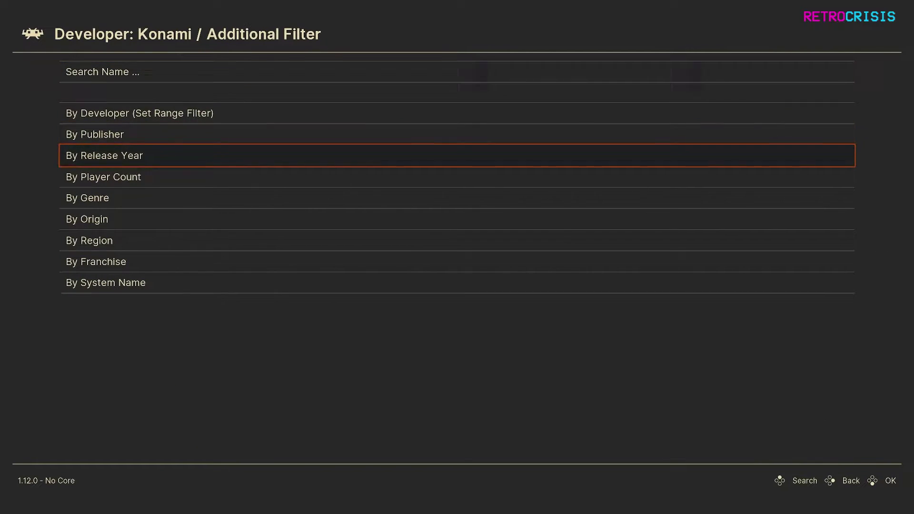
key(Down)
key(Down)
key(Down)
key(Down)
key(Return)
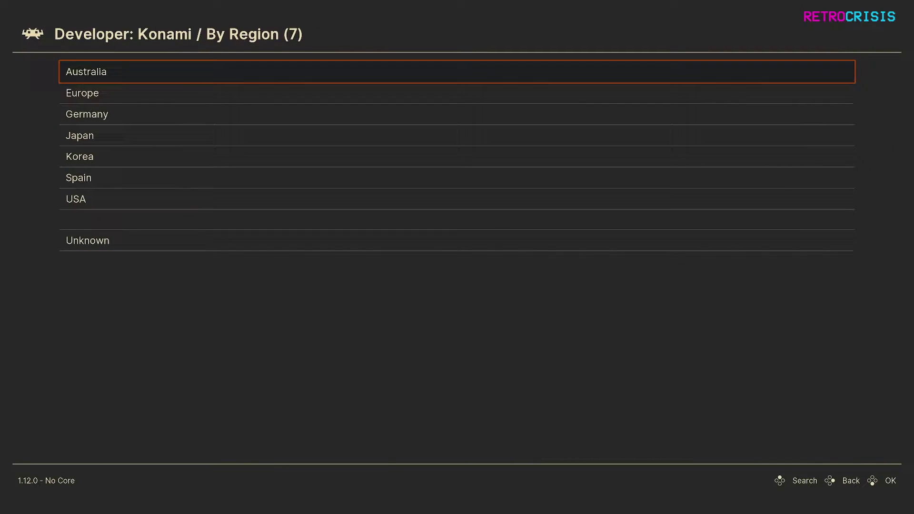
key(Down)
key(Down)
key(Down)
key(Down)
key(Down)
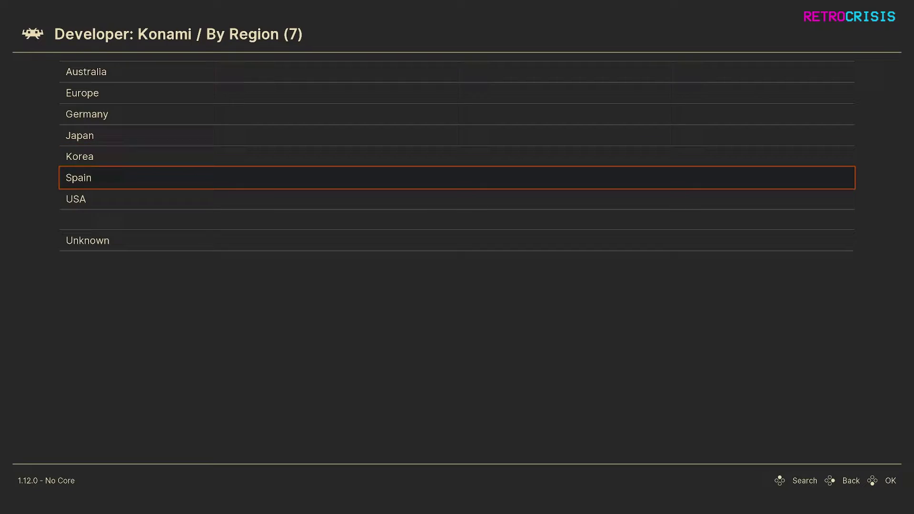
key(Down)
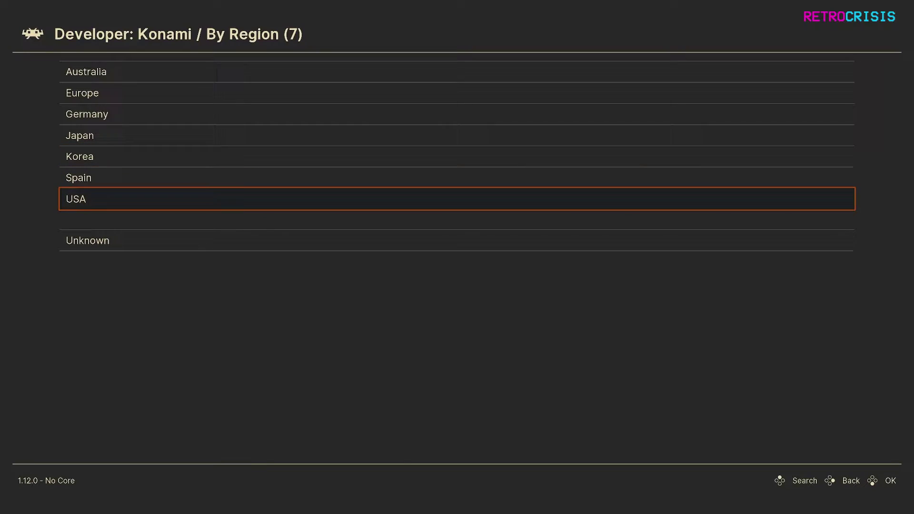
key(Return)
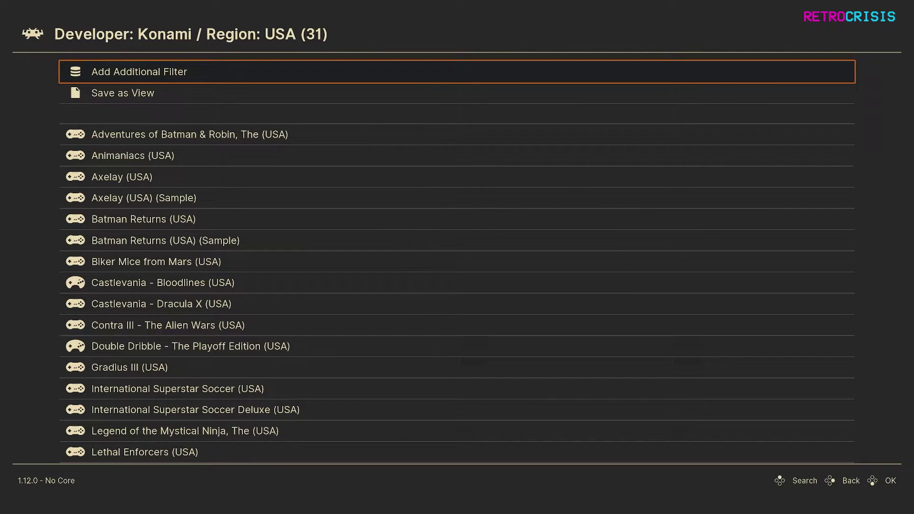
Examine the USA Konami games and their thumbnails down to Castlevania - Bloodlines, and return to the start of the list.
key(Down)
key(Down)
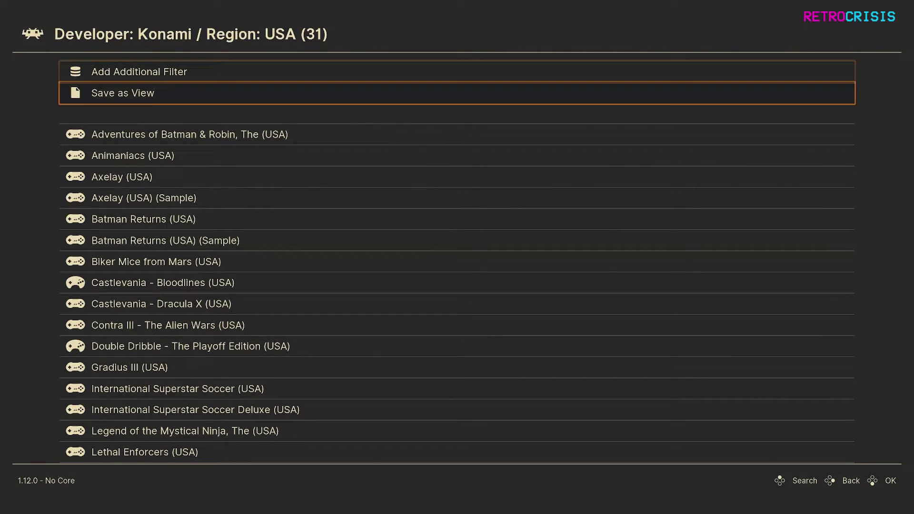
key(Down)
key(Down)
key(Down)
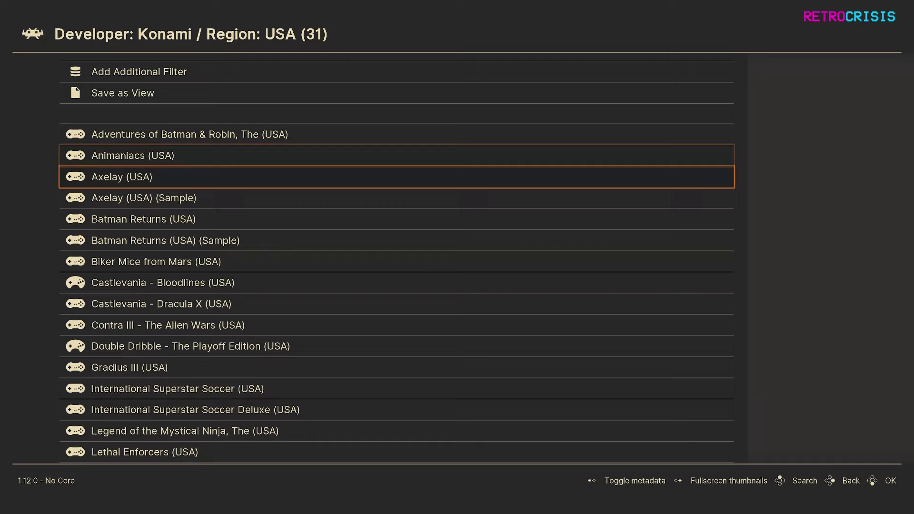
key(Down)
key(Down)
key(Down)
key(Down)
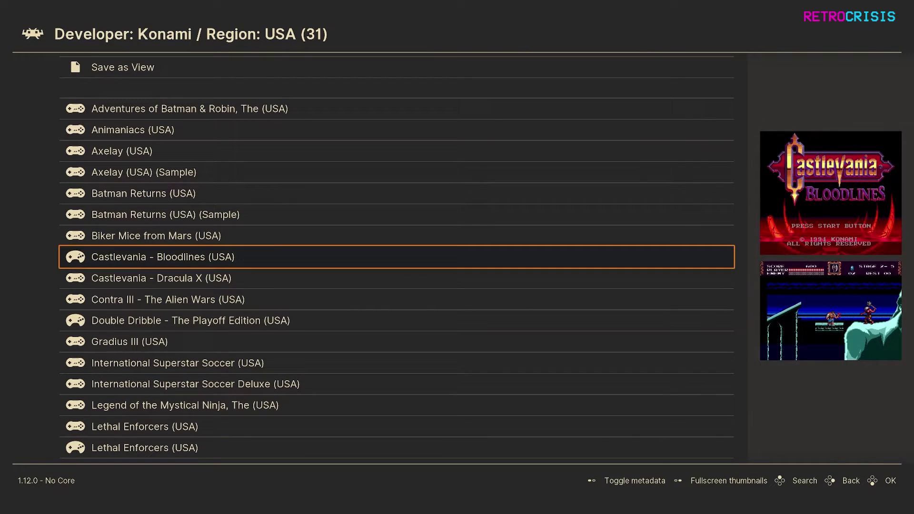
key(Up)
key(Up)
key(Up)
key(Up)
key(Up)
key(Up)
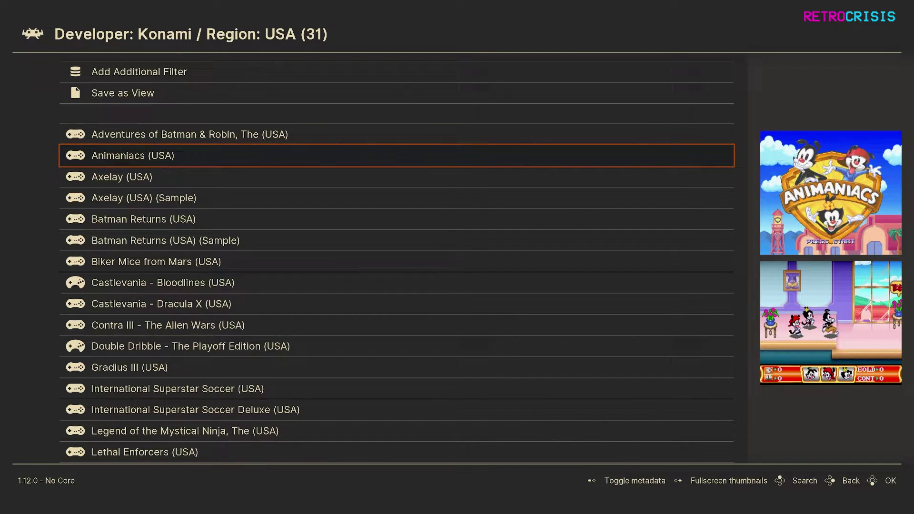
key(Up)
key(Up)
key(Up)
key(Up)
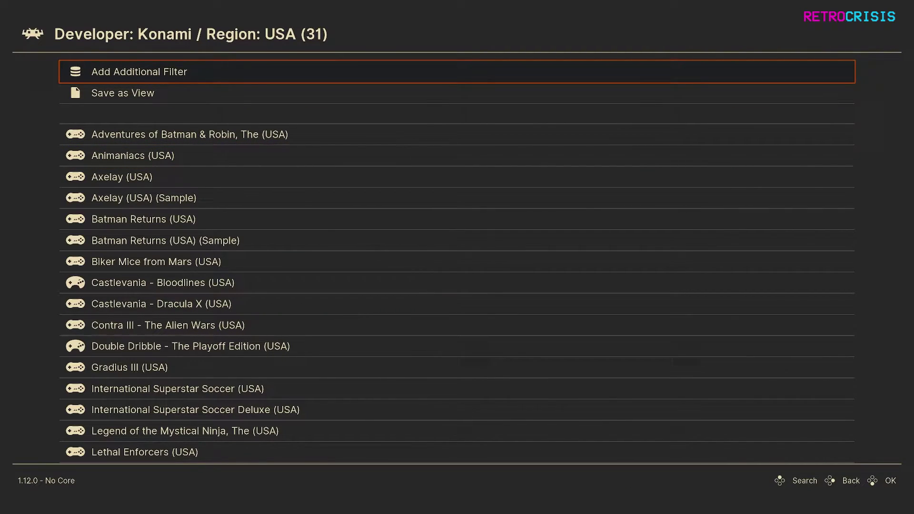
Add an additional filter by system name to the USA Konami games and choose Sega - Mega Drive - Genesis.
key(Return)
key(Down)
key(Down)
key(Down)
key(Down)
key(Down)
key(Down)
key(Down)
key(Down)
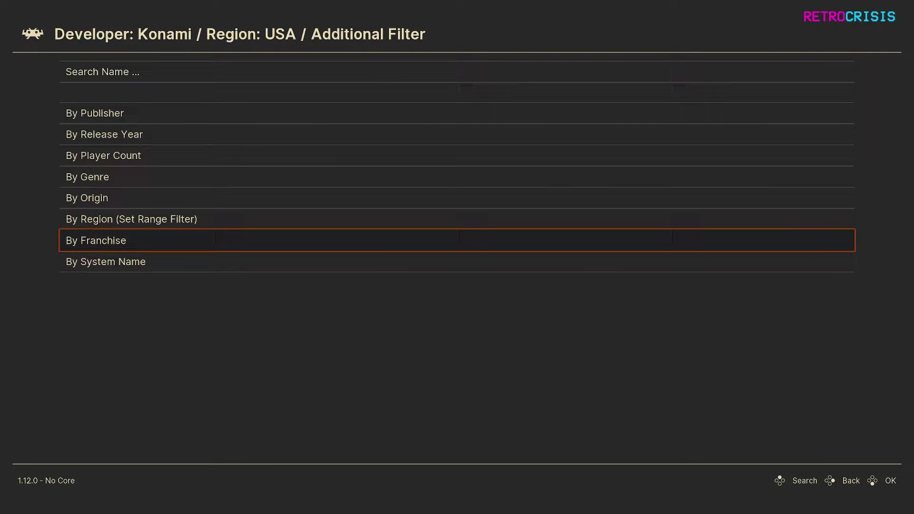
key(Return)
key(Down)
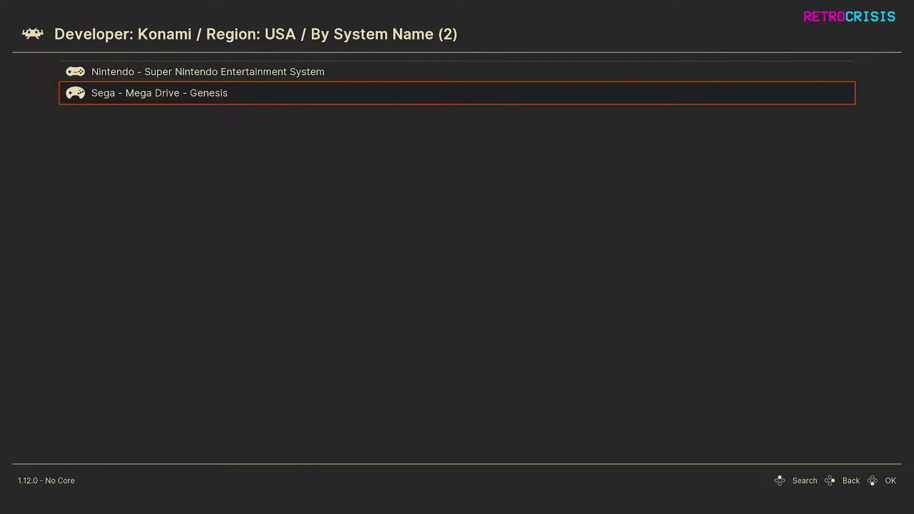
key(Return)
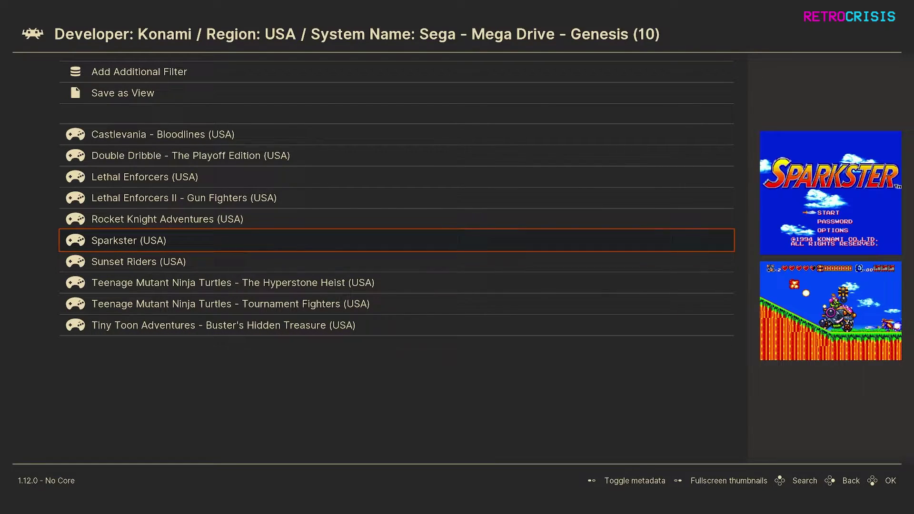
Save the filtered list as a view named "Konami, USA, Genesis".
key(Up)
key(Up)
key(Up)
key(Up)
key(Up)
key(Up)
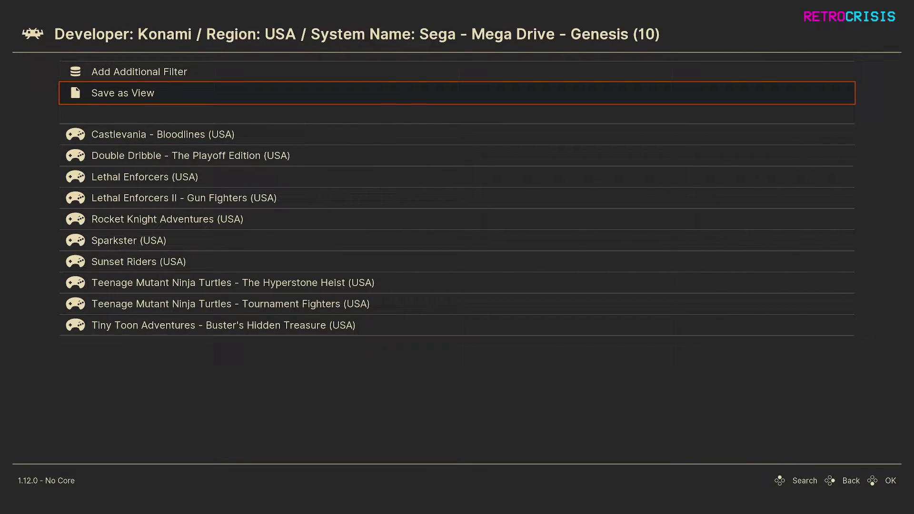
key(Return)
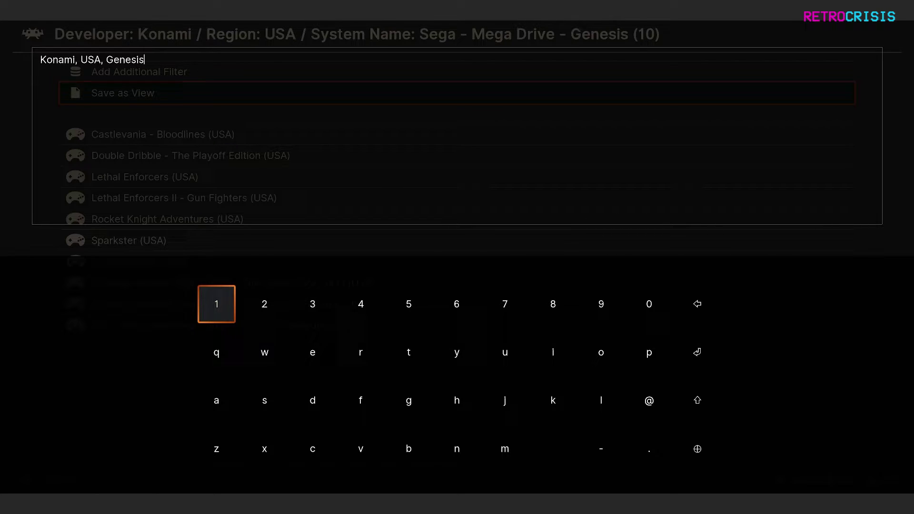
key(Return)
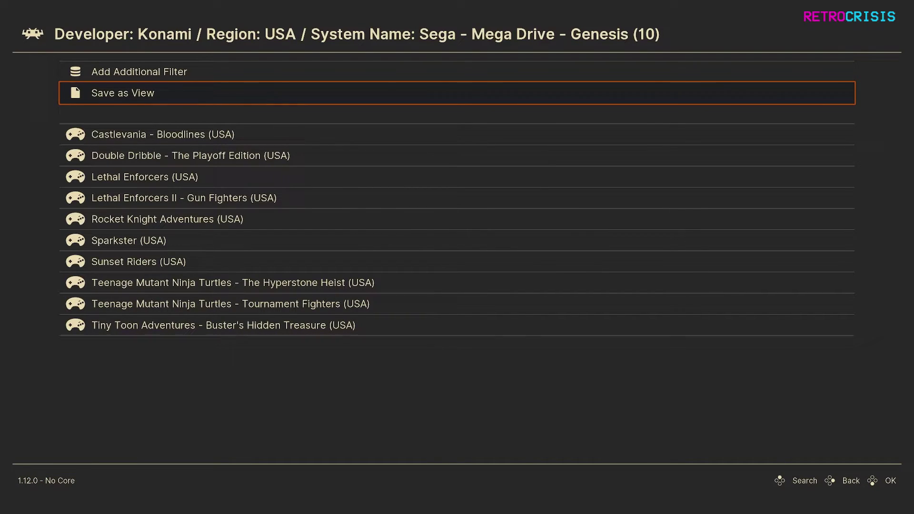
Leave the filtered list and open the saved "Konami, USA, Genesis" view, listed after the system playlists.
key(BackSpace)
key(BackSpace)
key(BackSpace)
key(BackSpace)
key(BackSpace)
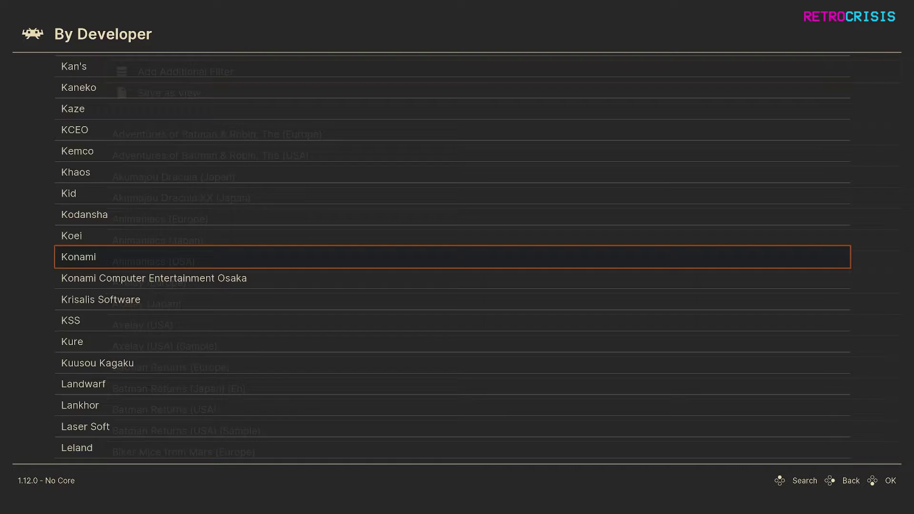
key(Down)
key(Down)
key(Down)
key(Down)
key(Down)
key(Down)
key(Down)
key(Down)
key(Down)
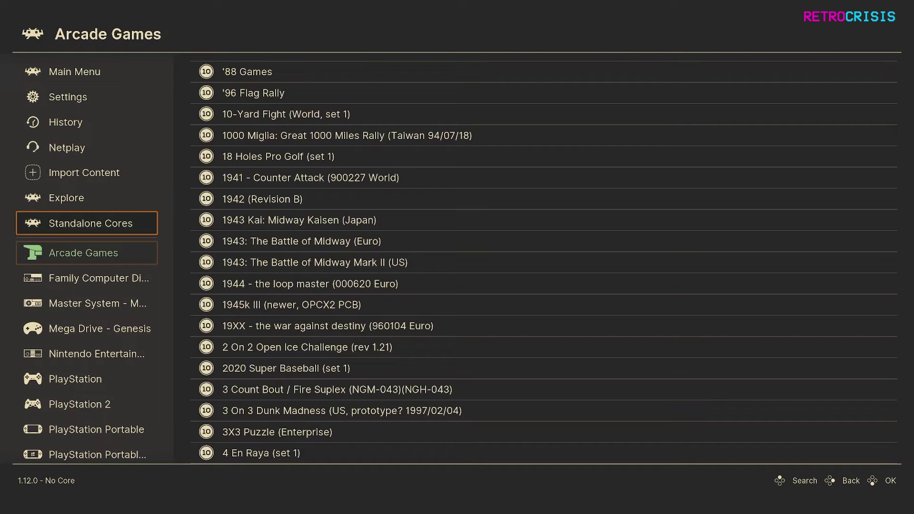
key(Down)
key(Down)
key(Down)
key(Down)
key(Down)
key(Down)
key(Down)
key(Down)
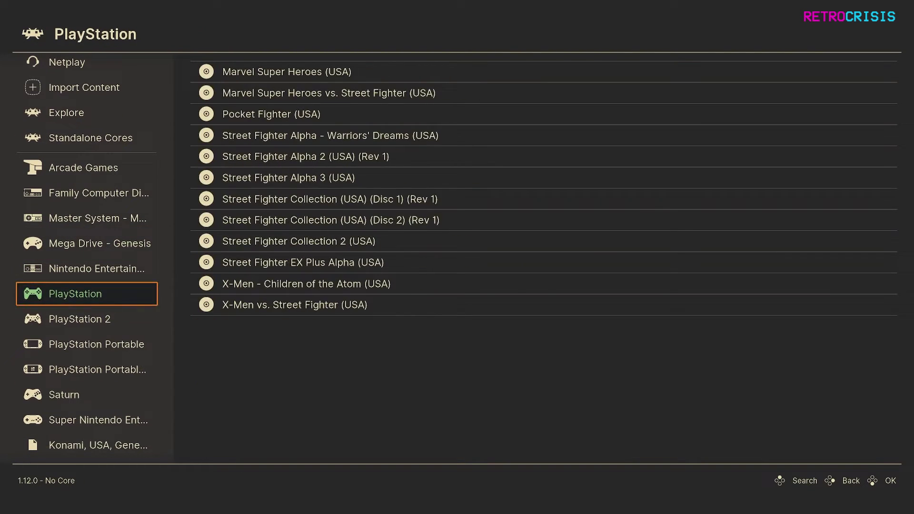
key(Down)
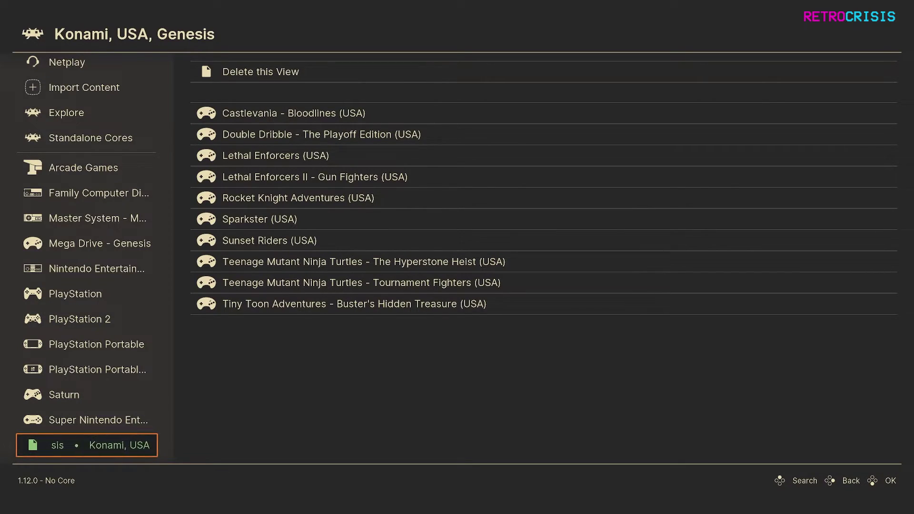
Delete the saved "Konami, USA, Genesis" view.
key(Right)
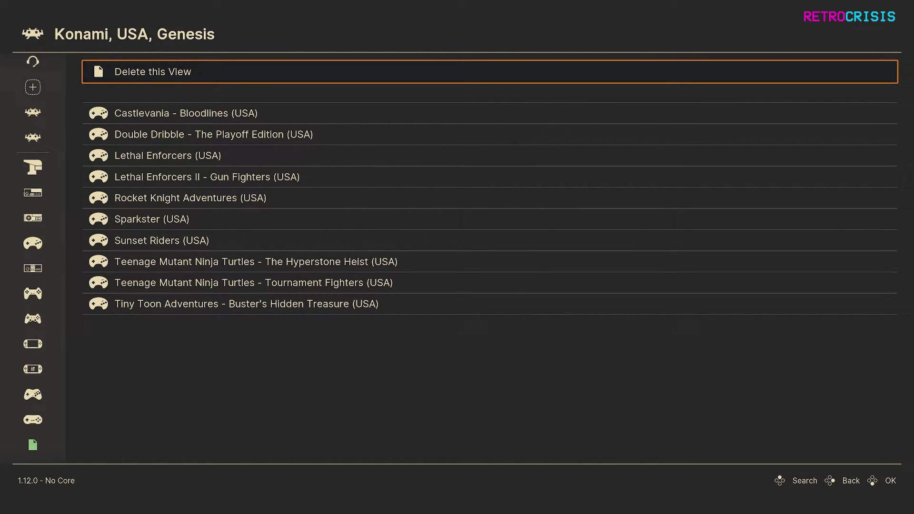
key(Return)
key(Up)
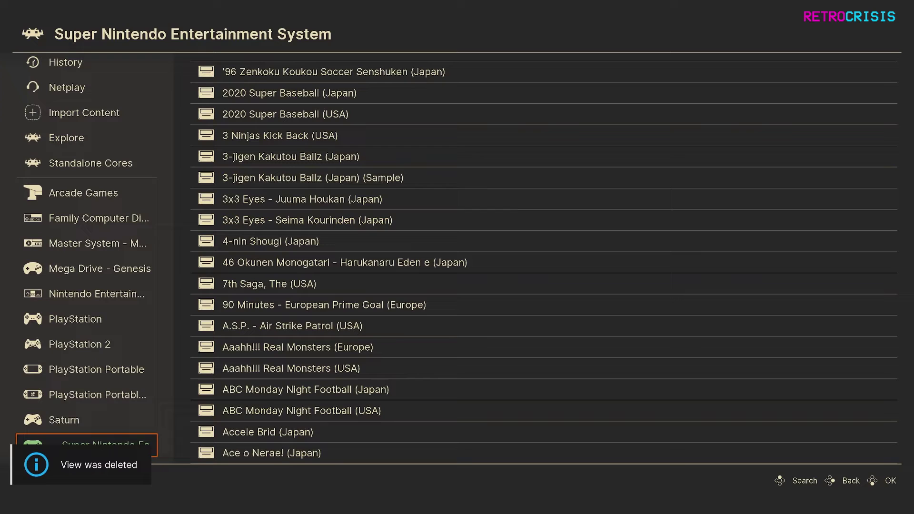
Return to the Explore section from the system playlists.
key(Up)
key(Up)
key(Up)
key(Up)
key(Up)
key(Up)
key(Up)
key(Up)
key(Up)
key(Up)
key(Up)
key(Up)
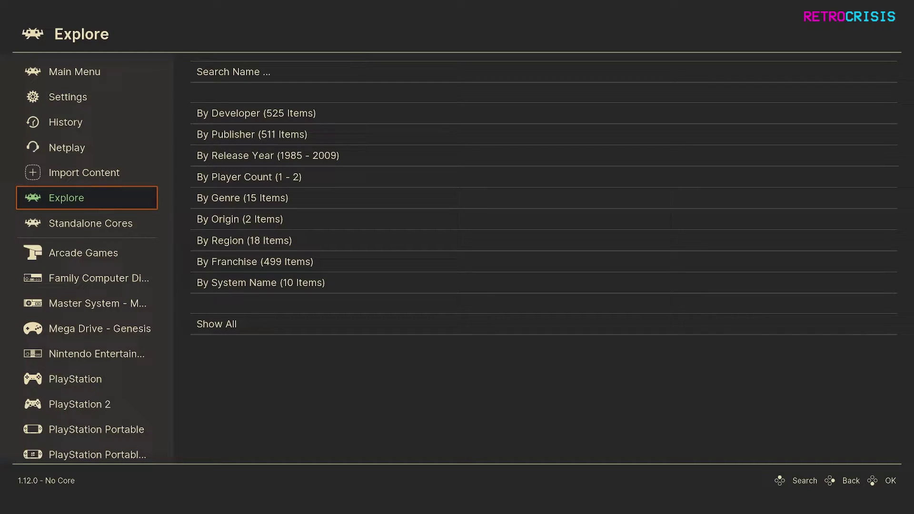
Filter the library by developer, using the search to find and choose Capcom.
key(Right)
key(Down)
key(Down)
key(Up)
key(Return)
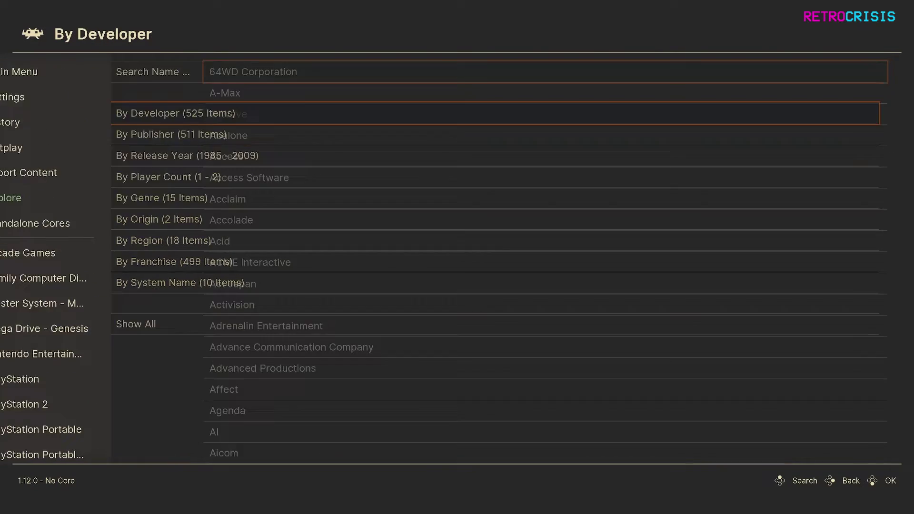
key(s)
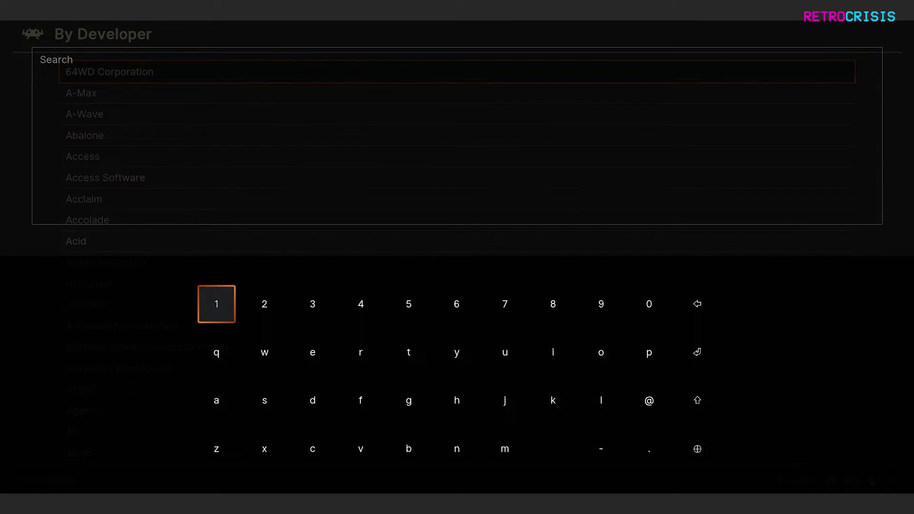
key(Return)
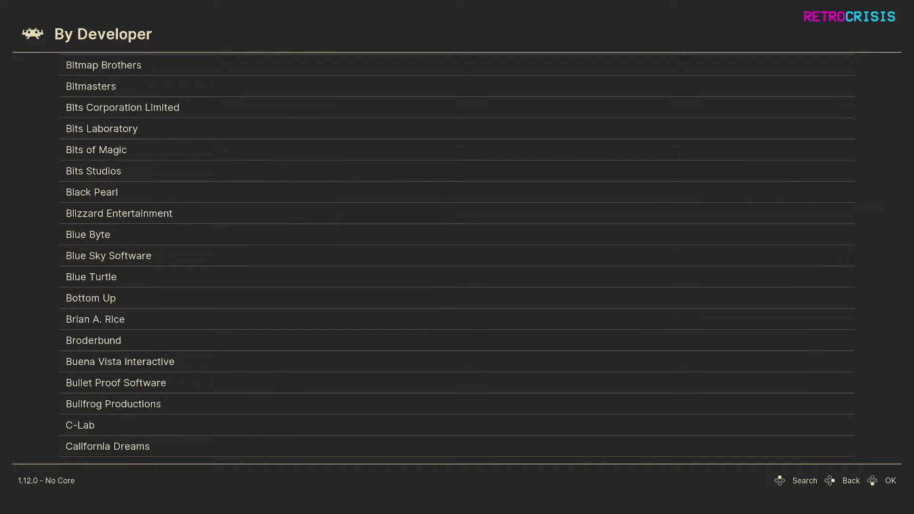
key(Return)
Add an additional filter by region to the Capcom games and choose Europe.
key(Return)
key(Down)
key(Down)
key(Down)
key(Down)
key(Down)
key(Down)
key(Down)
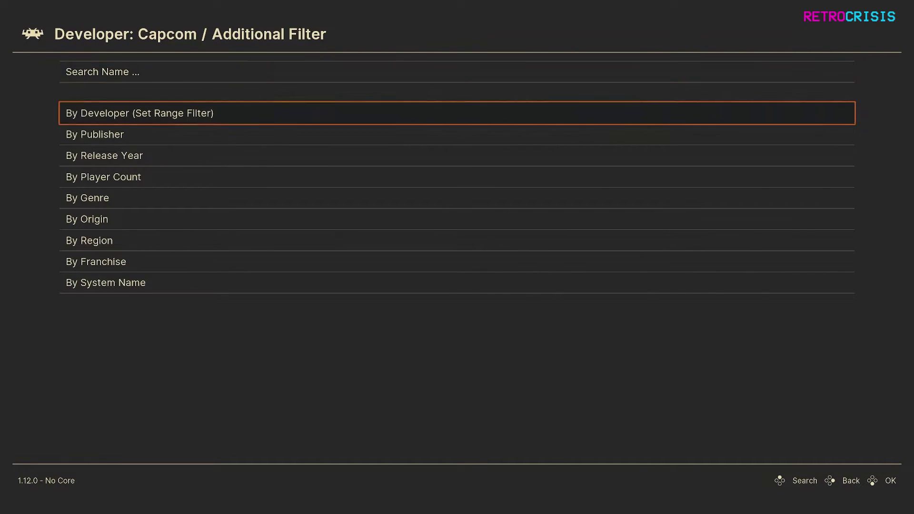
key(Return)
key(Down)
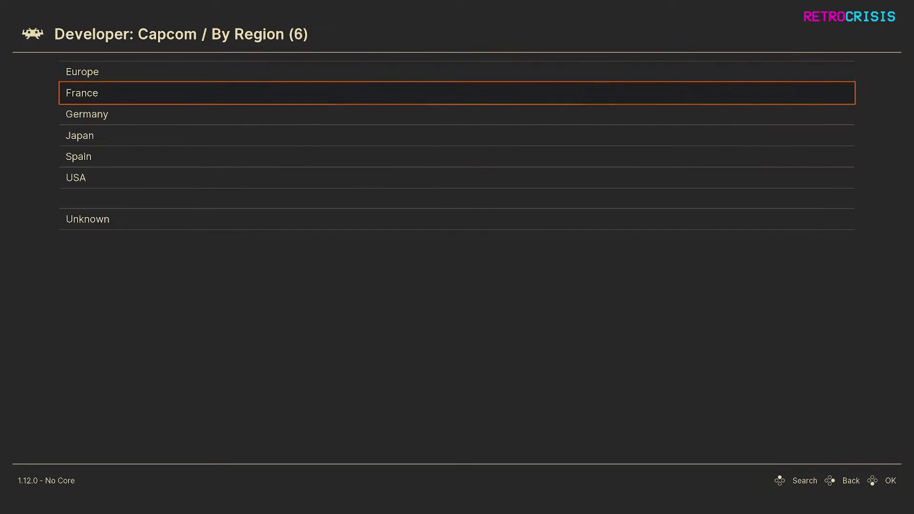
key(Up)
key(Return)
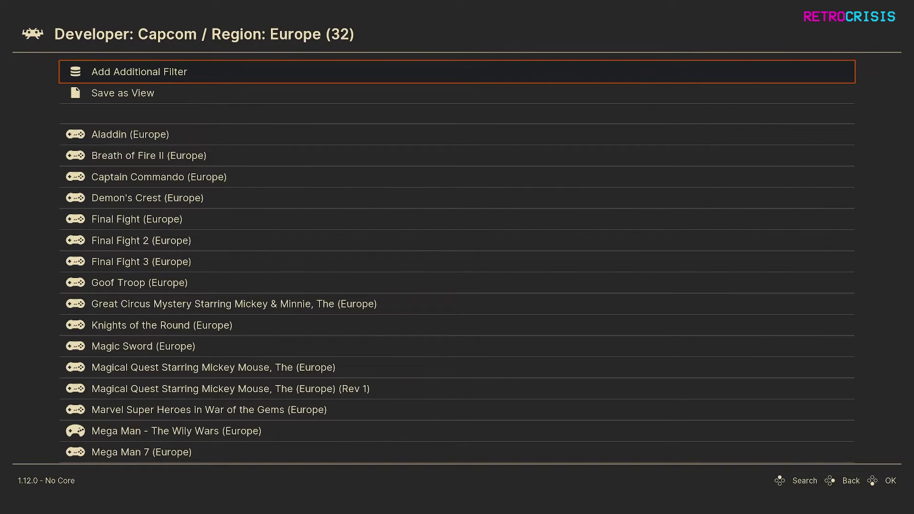
Add a system name filter to the European Capcom games and choose Nintendo - Super Nintendo Entertainment System.
key(Return)
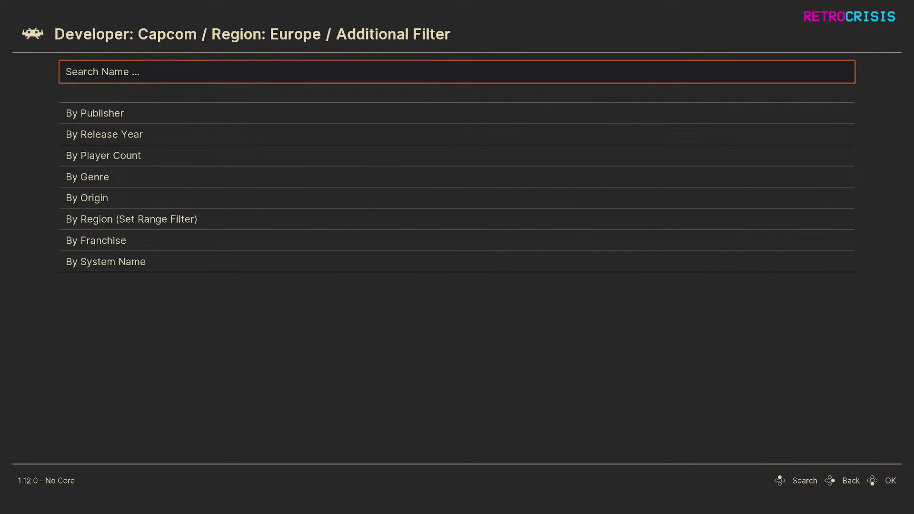
key(Up)
key(Return)
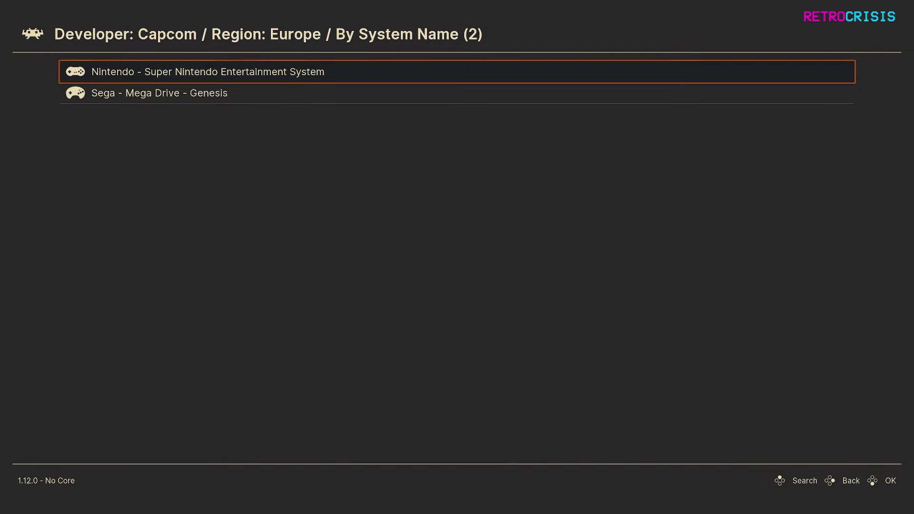
key(Return)
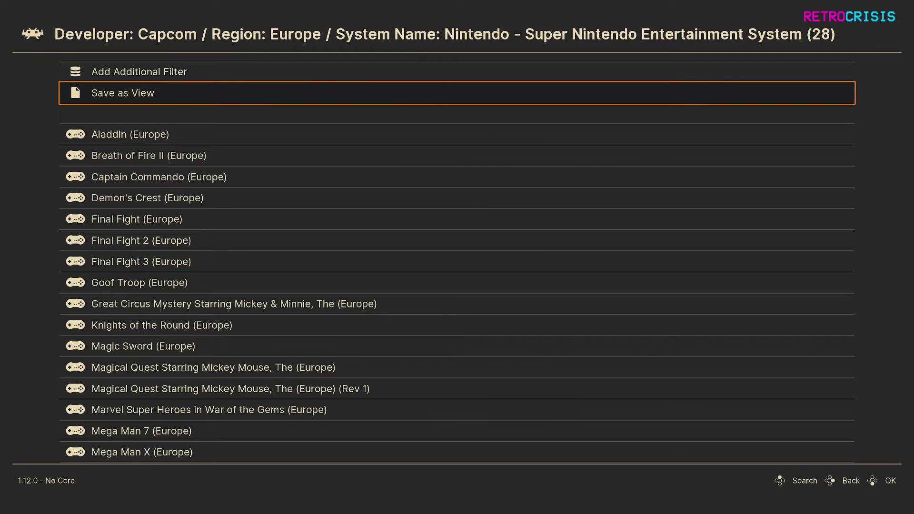
Look through the European Capcom SNES games and their thumbnails to the end of the list, and return to its beginning.
key(Down)
key(Down)
key(Down)
key(Down)
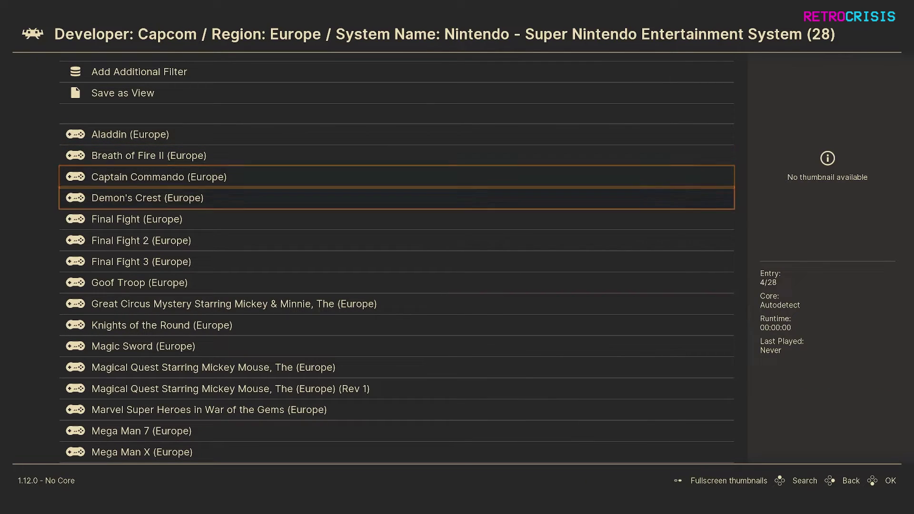
key(Down)
key(Down)
key(Down)
key(Down)
key(Down)
key(Down)
key(Down)
key(Down)
key(Down)
key(Down)
key(Down)
key(Down)
key(Down)
key(Down)
key(Down)
key(Down)
key(Down)
key(Down)
key(Down)
key(Down)
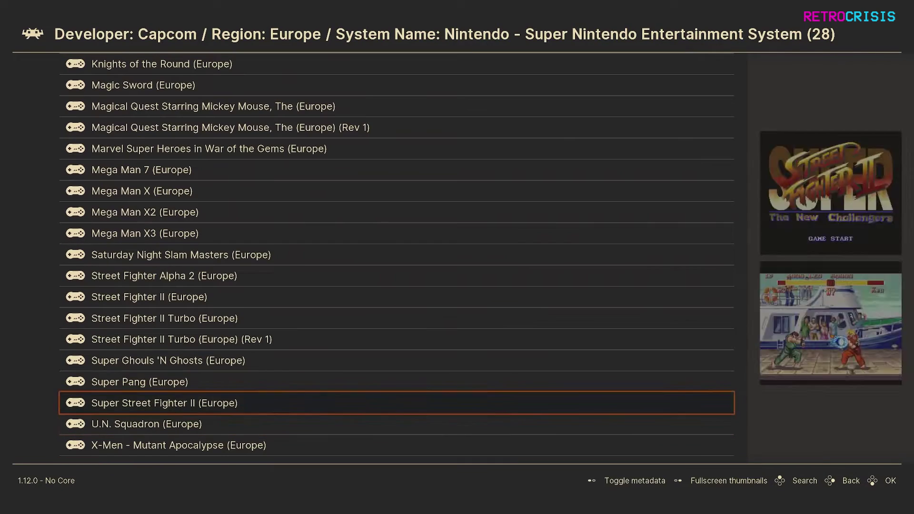
key(Up)
key(Up)
key(Up)
key(Up)
key(Up)
key(Up)
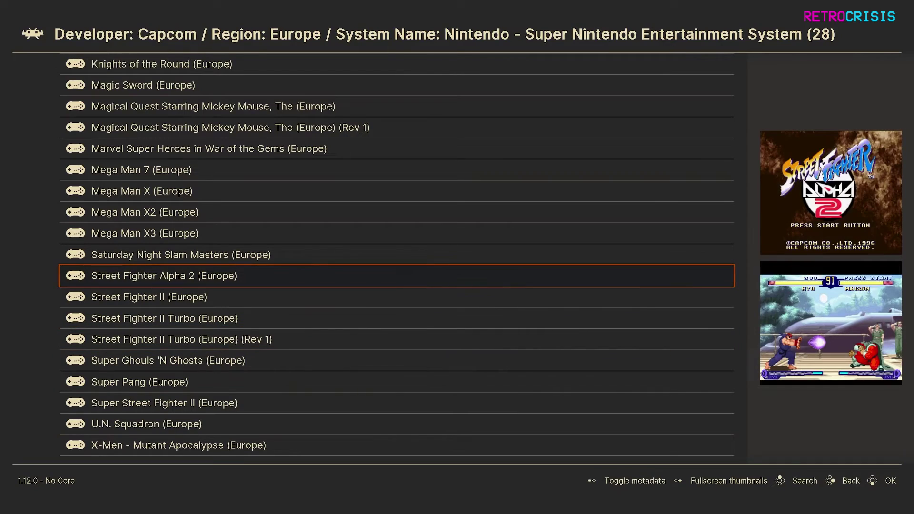
key(Down)
key(Down)
key(Down)
key(Down)
key(Down)
key(Down)
key(Down)
key(Down)
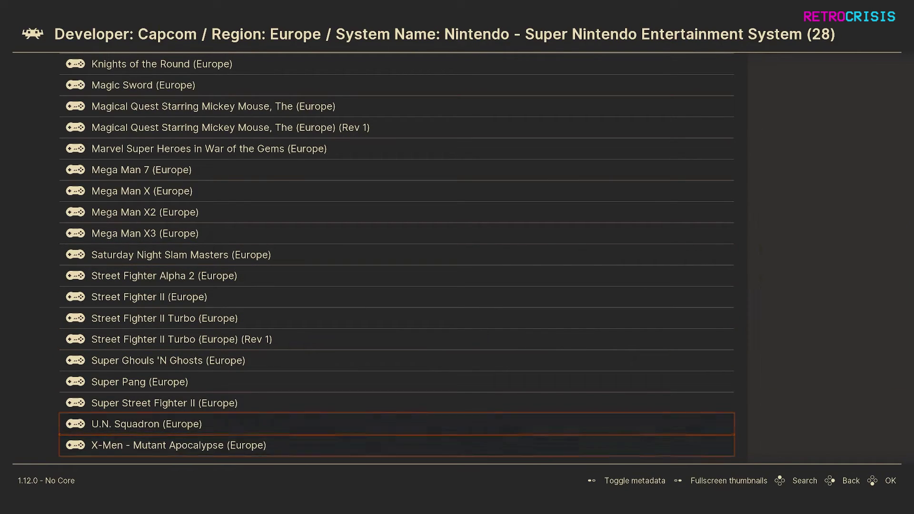
key(Down)
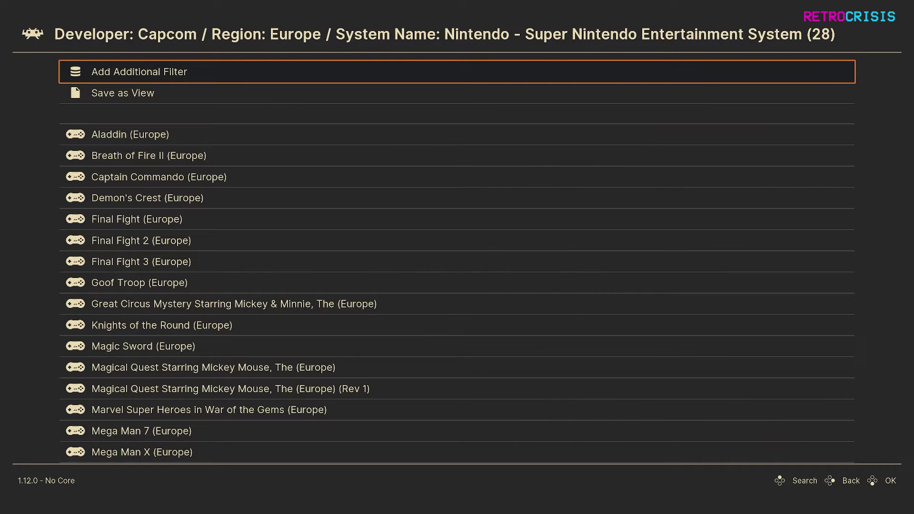
Leave the filtered Capcom list and open the Online Updater from the main menu.
key(Return)
key(BackSpace)
key(BackSpace)
key(BackSpace)
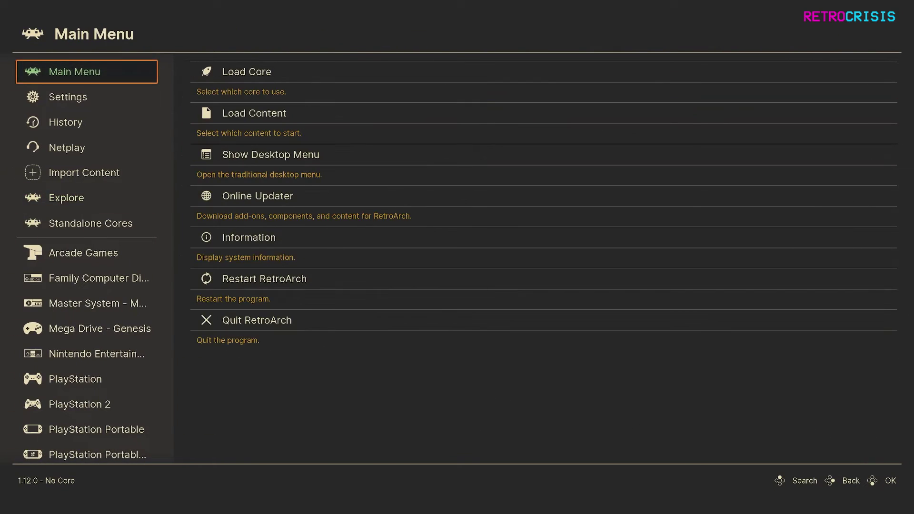
key(Right)
key(Down)
key(Down)
key(Down)
key(Down)
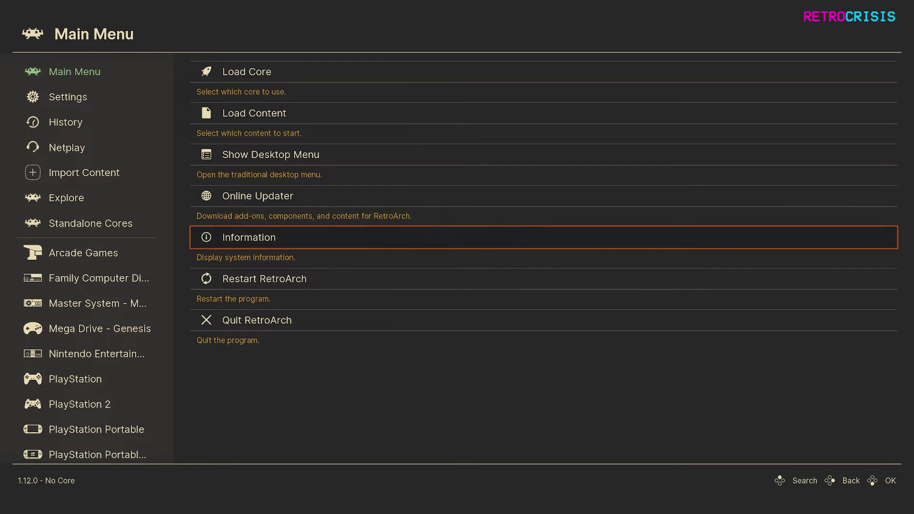
key(Up)
key(Return)
Start the update of the databases in the Online Updater.
key(Down)
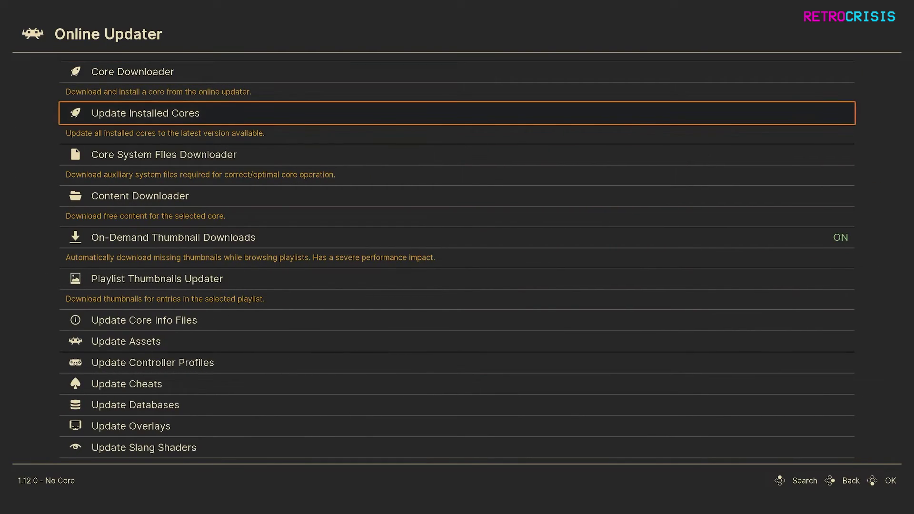
key(Down)
key(Down)
key(Down)
key(Down)
key(Down)
key(Down)
key(Down)
key(Down)
key(Down)
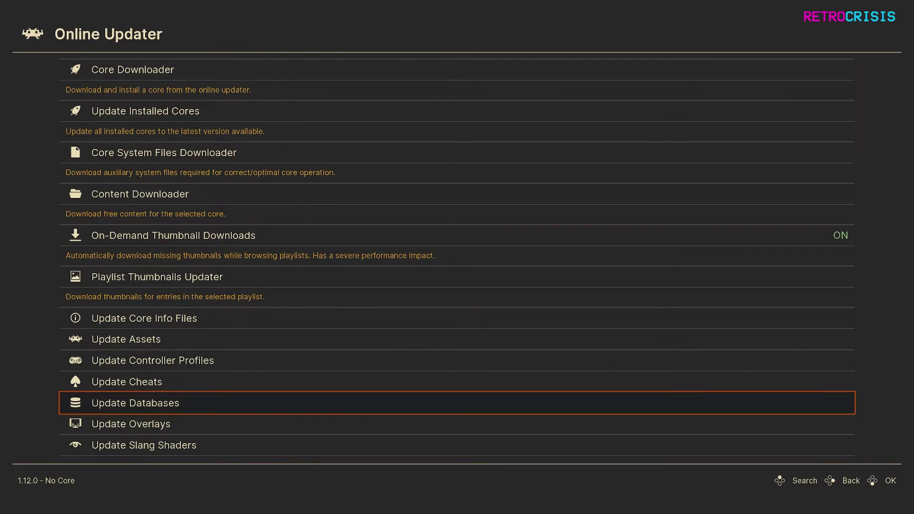
key(Return)
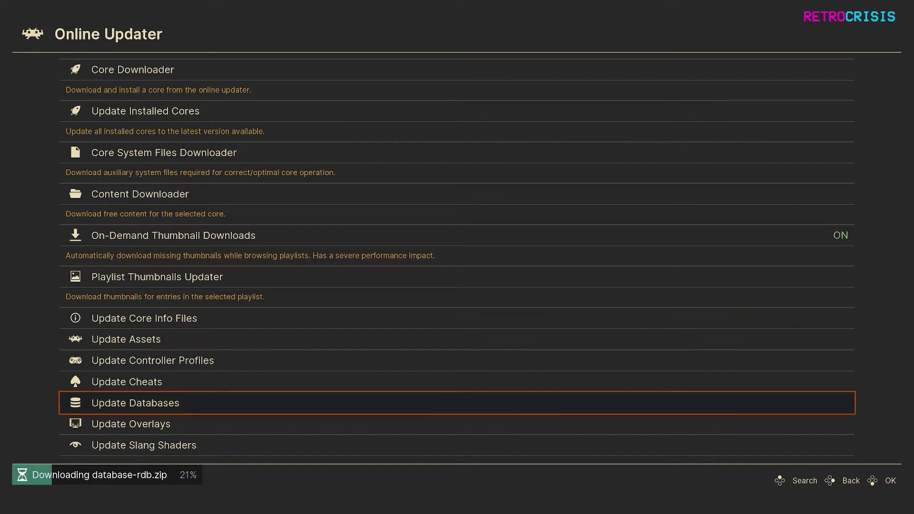